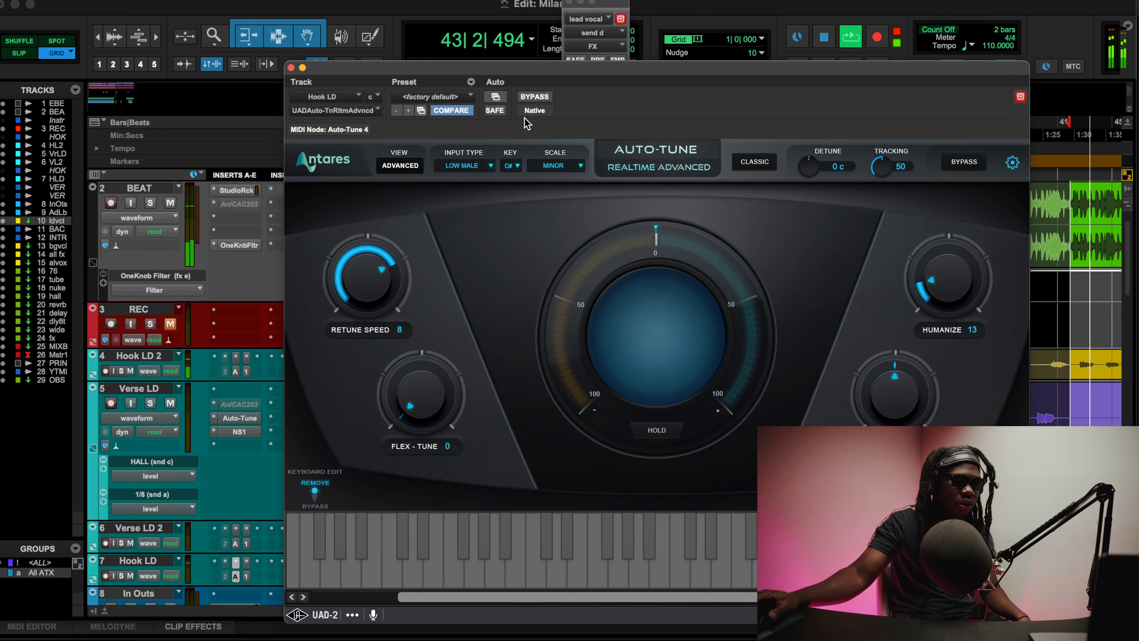
- Stop the hook playback and close the lead vocal's FX send window and the Hook LD Auto-Tune window
click(608, 5)
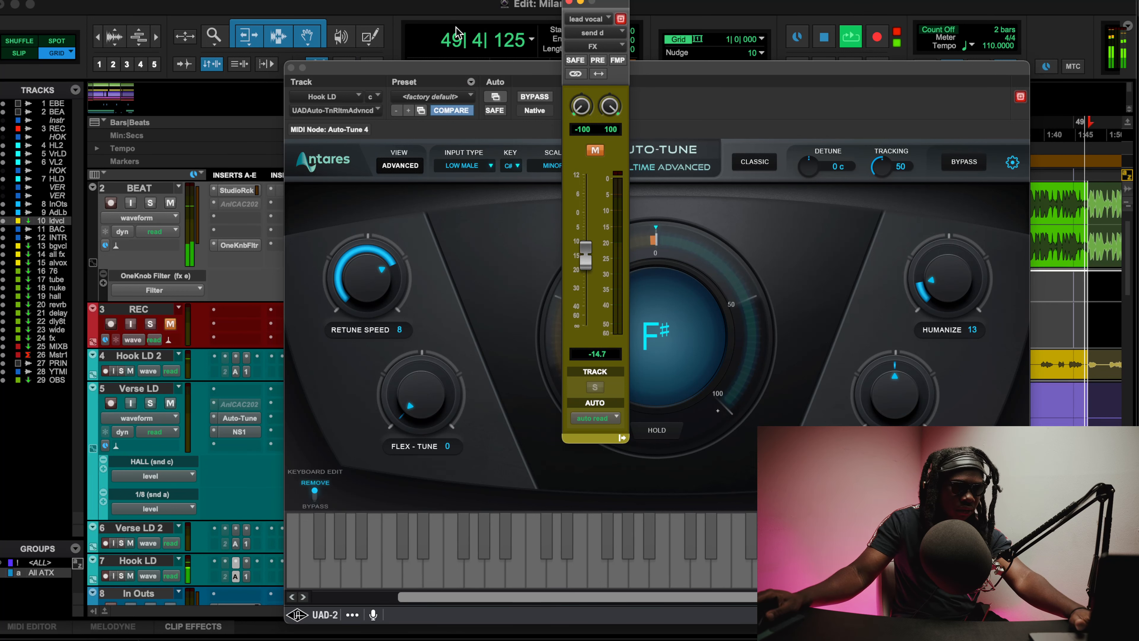
key(space)
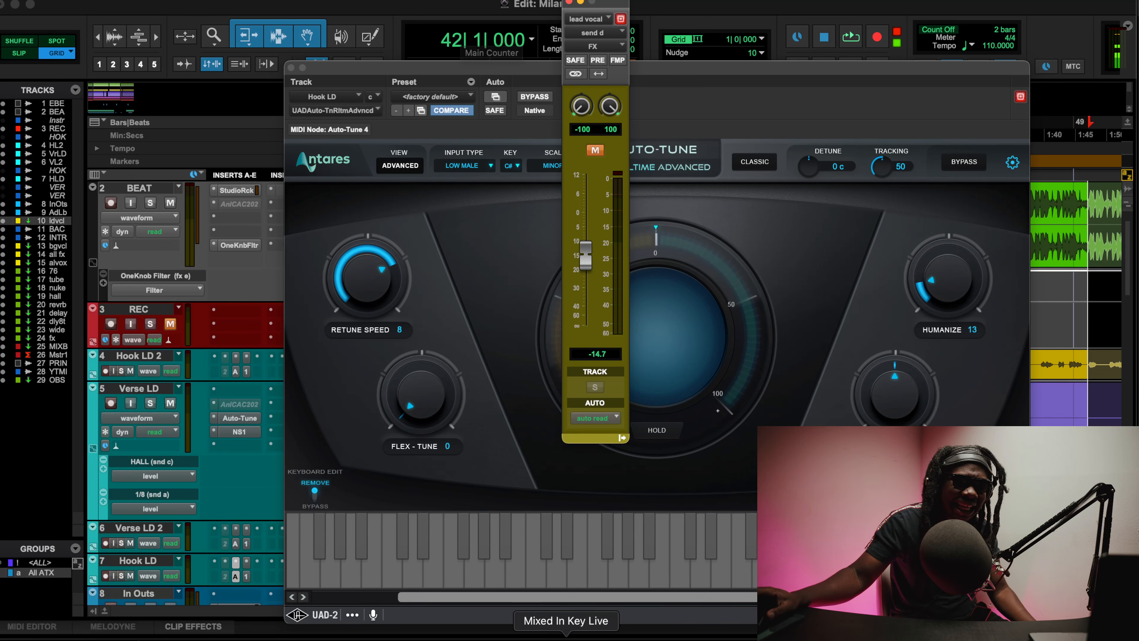
click(622, 636)
click(17, 463)
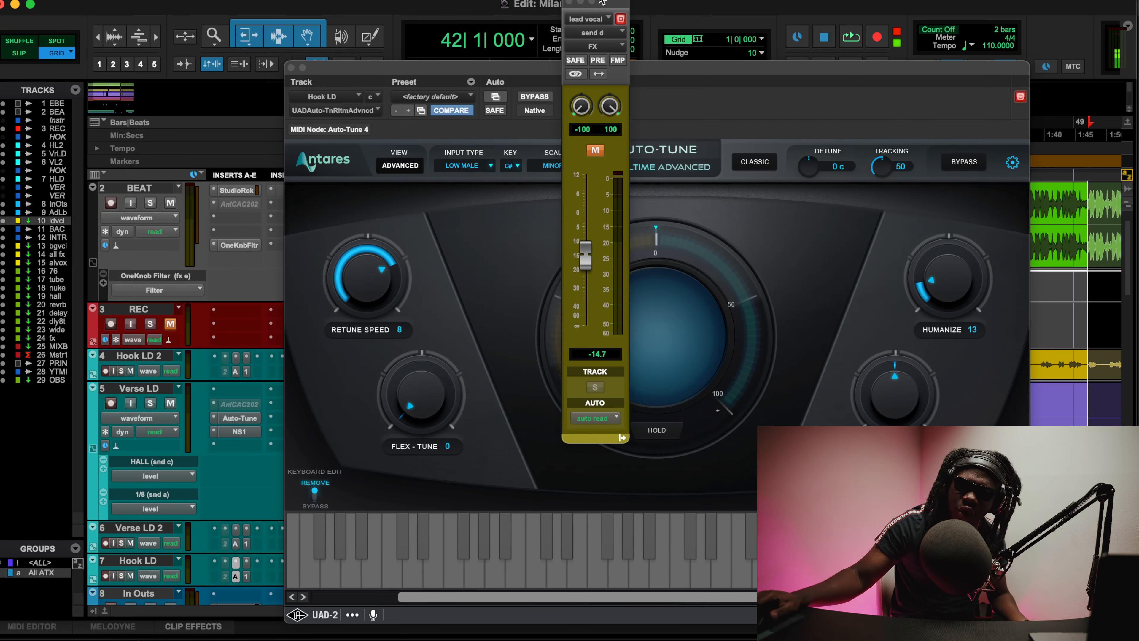
click(568, 2)
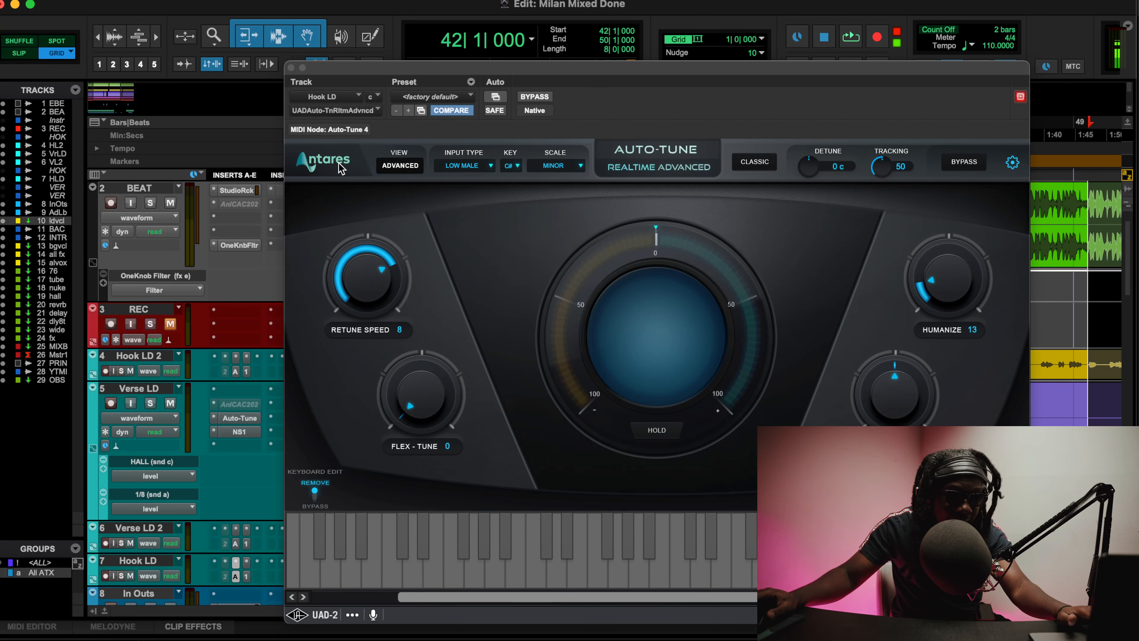
click(291, 67)
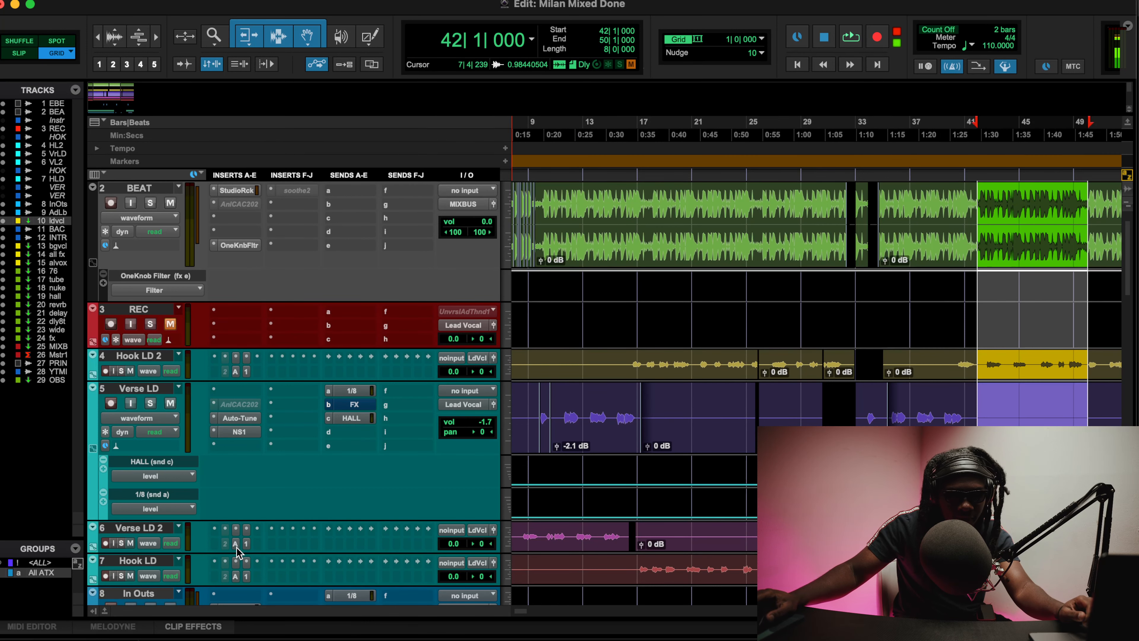
- Set Retune Speed and Humanize to 0 in the Hook LD track's Auto-Tune and close the plugin
click(234, 576)
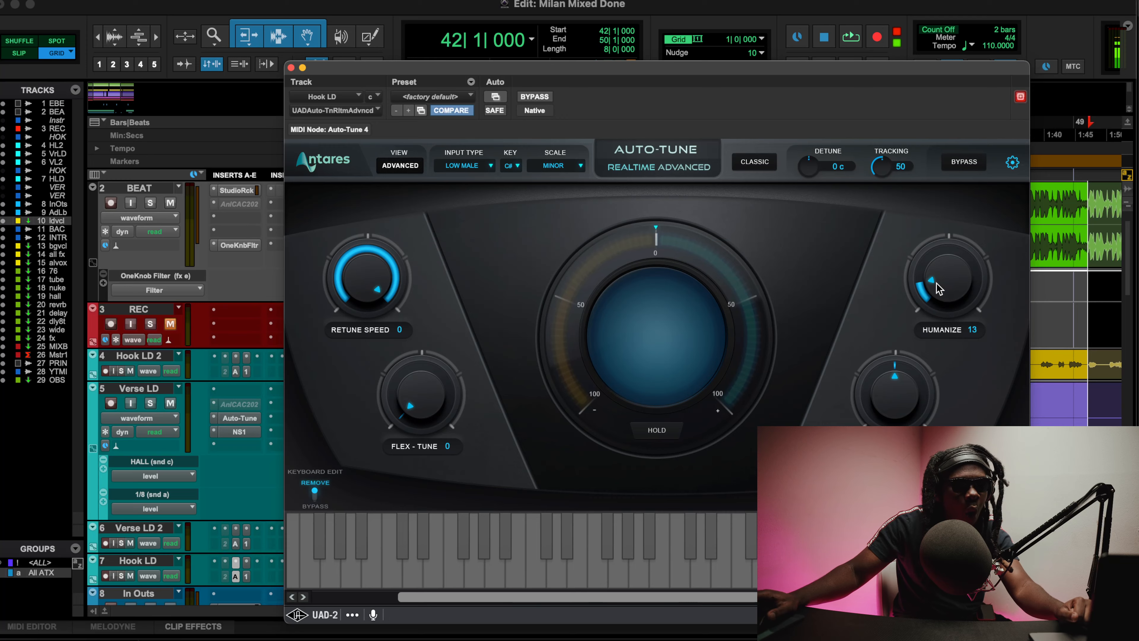
click(291, 68)
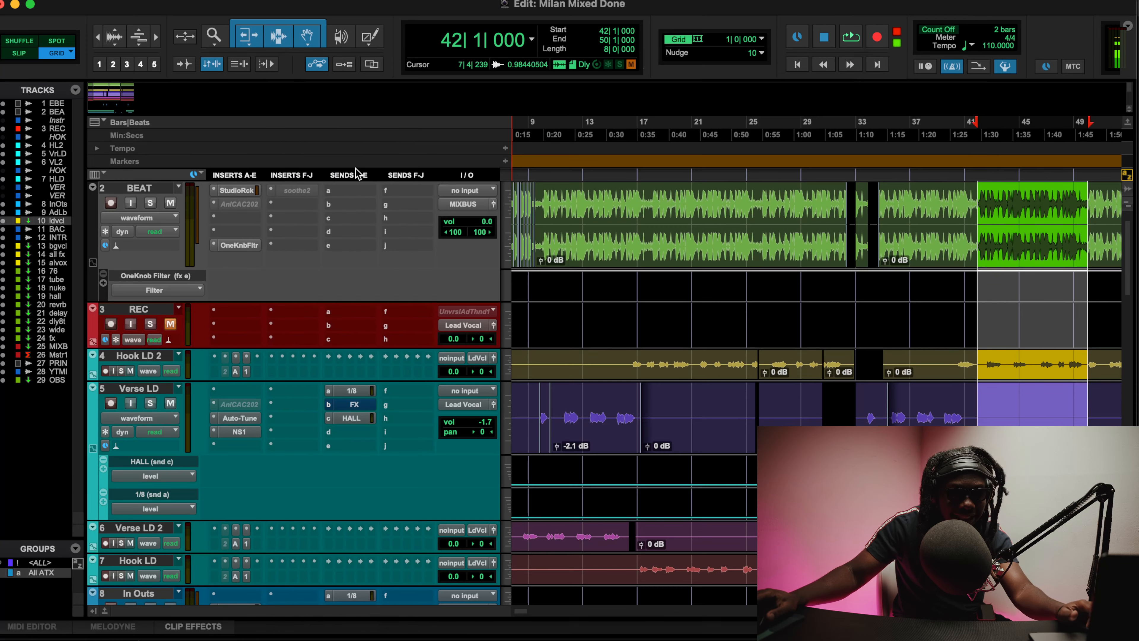
- Open the MetaFlanger insert on the fx track to examine its Classic phaser settings
scroll(348, 307, down, 5)
scroll(348, 307, down, 15)
scroll(276, 341, up, 8)
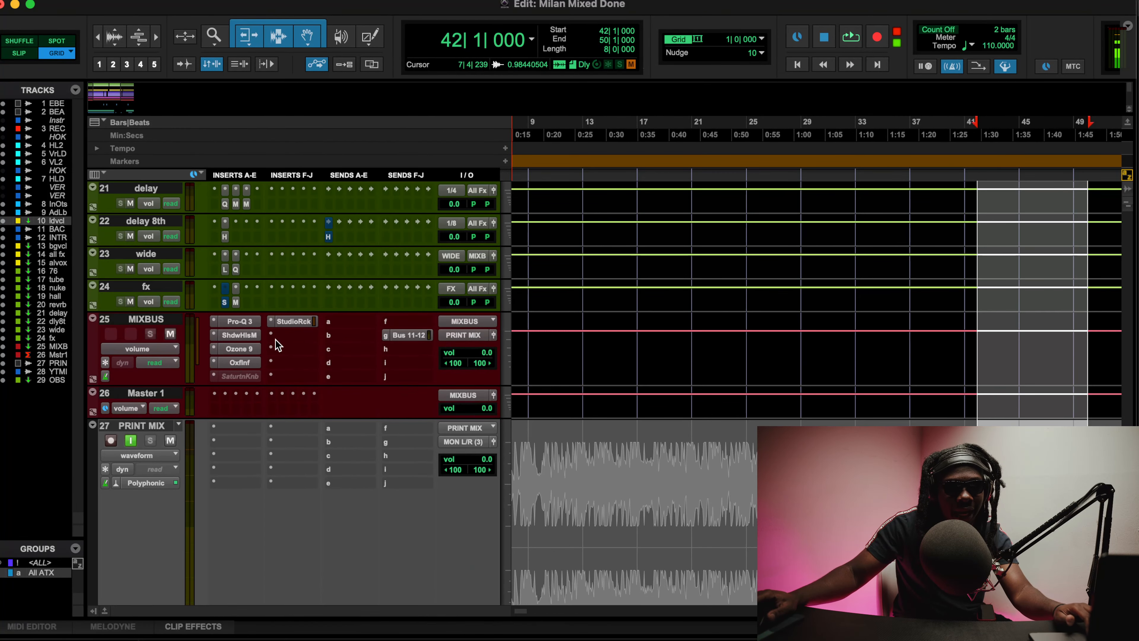
scroll(270, 339, up, 2)
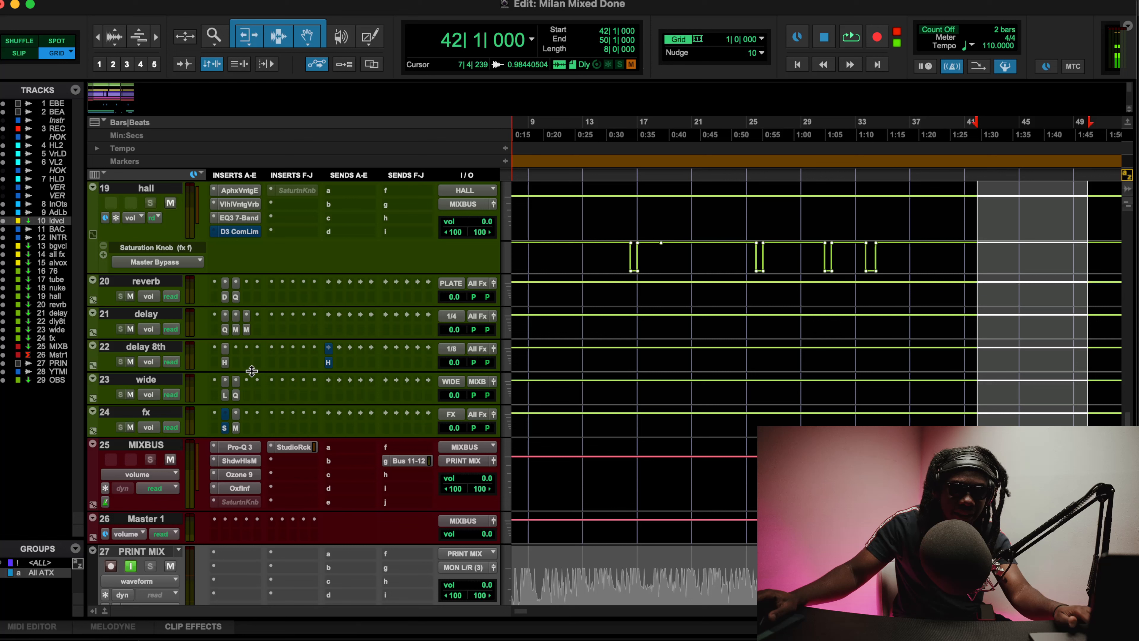
click(234, 426)
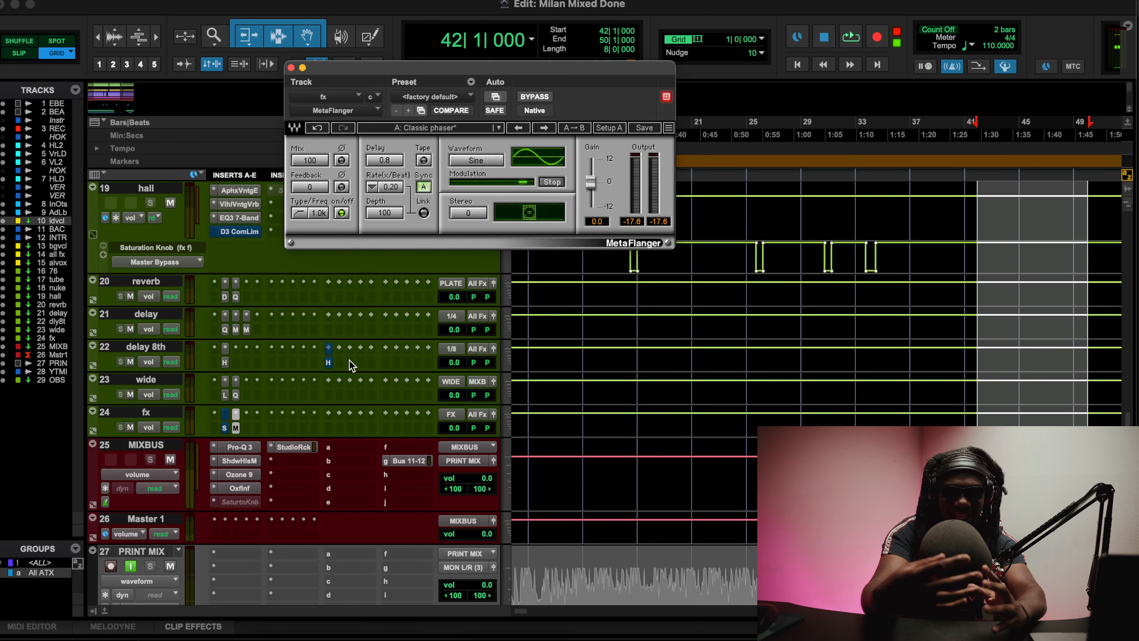
- Switch to Chrome to view the "fan spinning fast" image results and return to Pro Tools
click(284, 636)
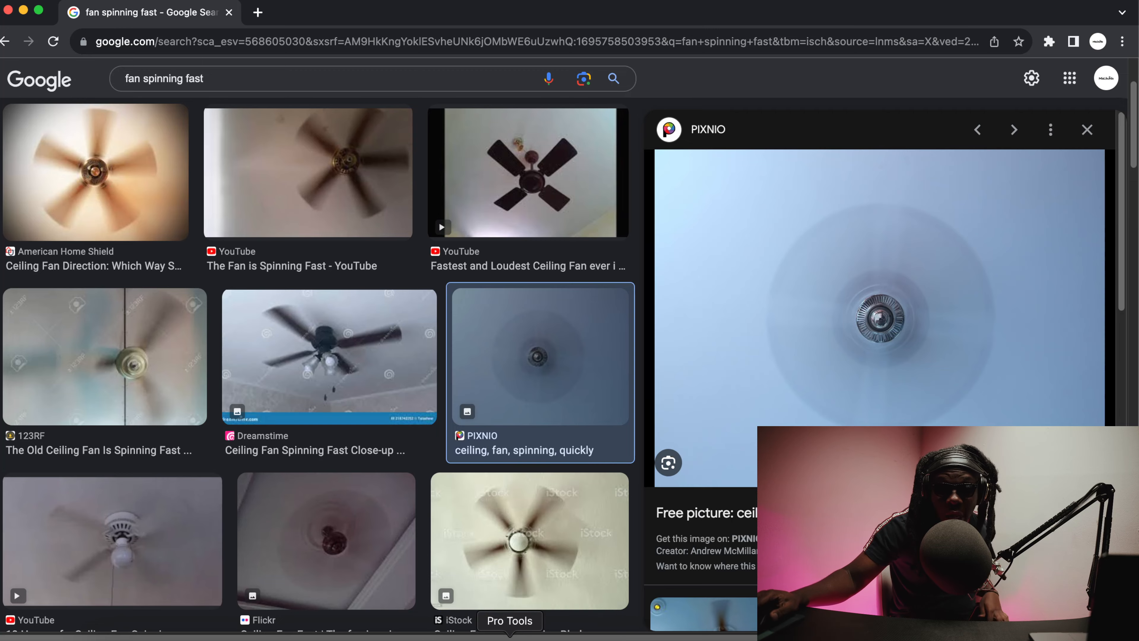
click(510, 636)
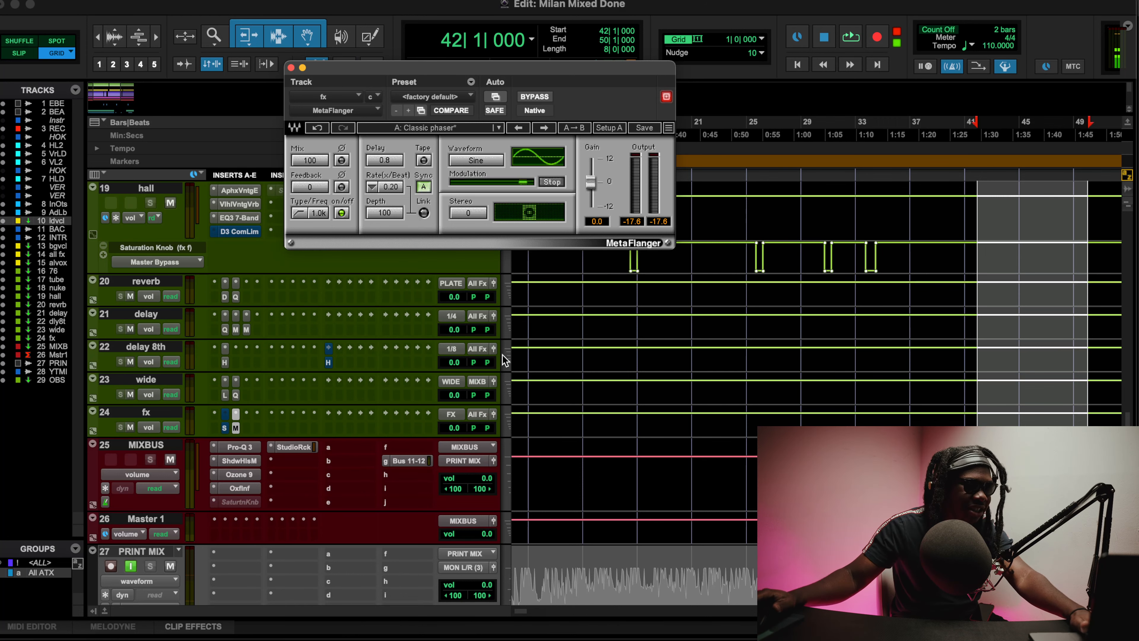
- Play the looped hook section from bar 42 and open the FX send of the lead vocal track
scroll(284, 376, up, 15)
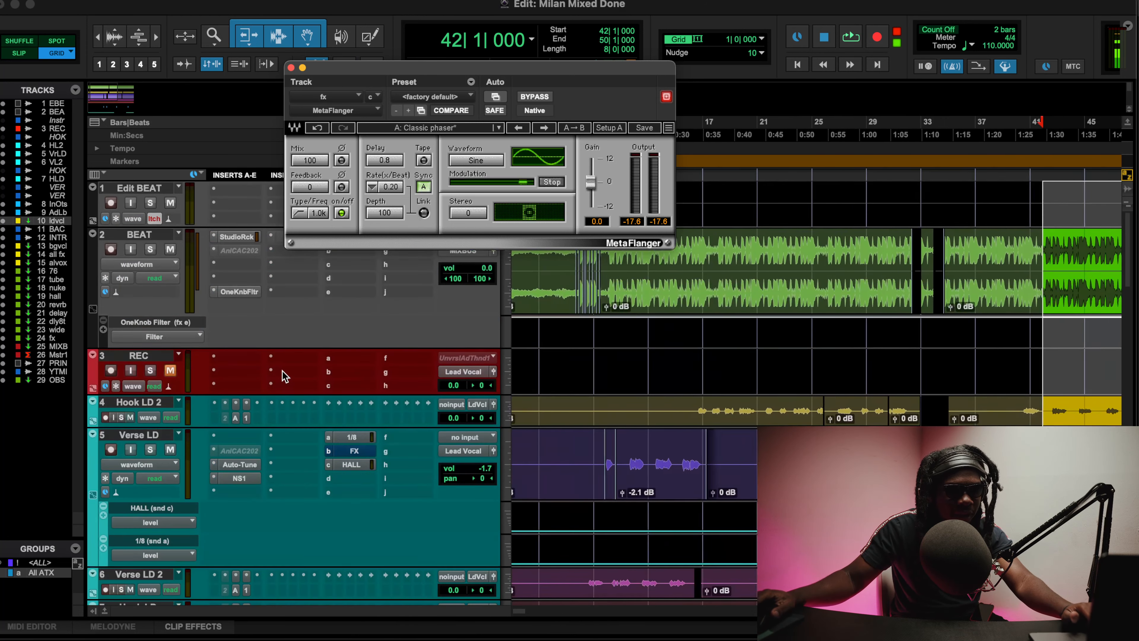
scroll(244, 475, down, 5)
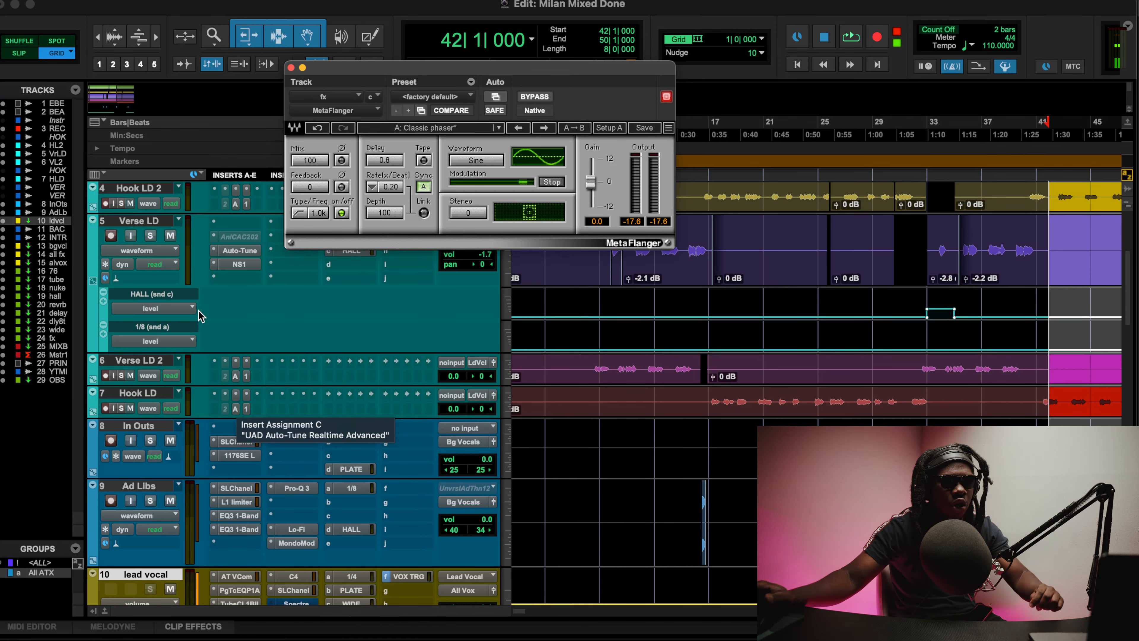
scroll(305, 407, down, 15)
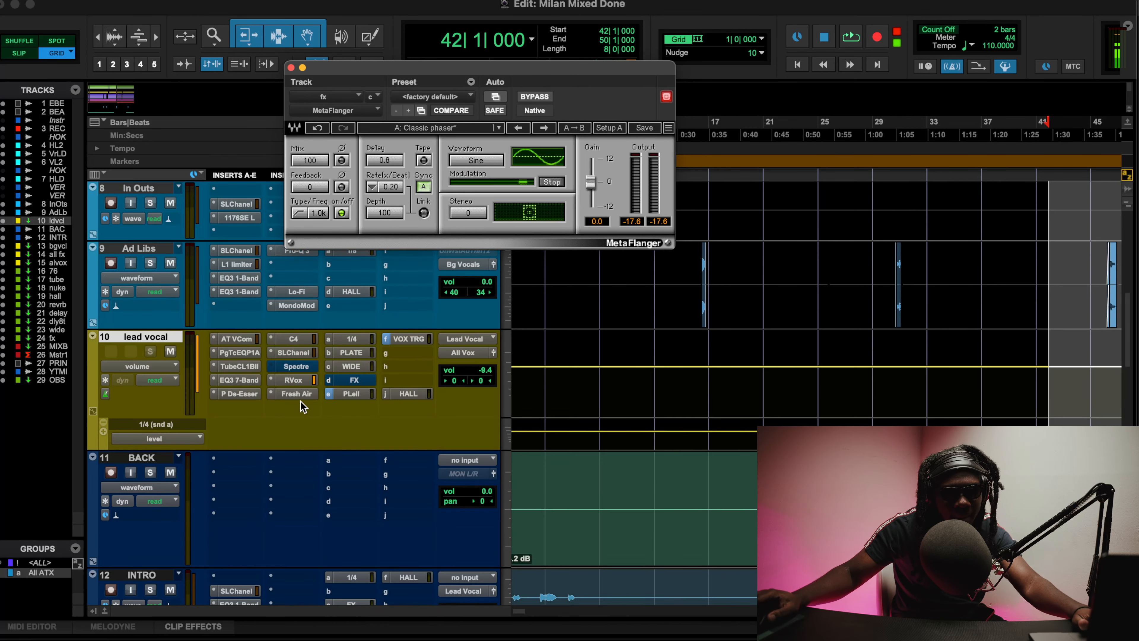
scroll(241, 369, up, 12)
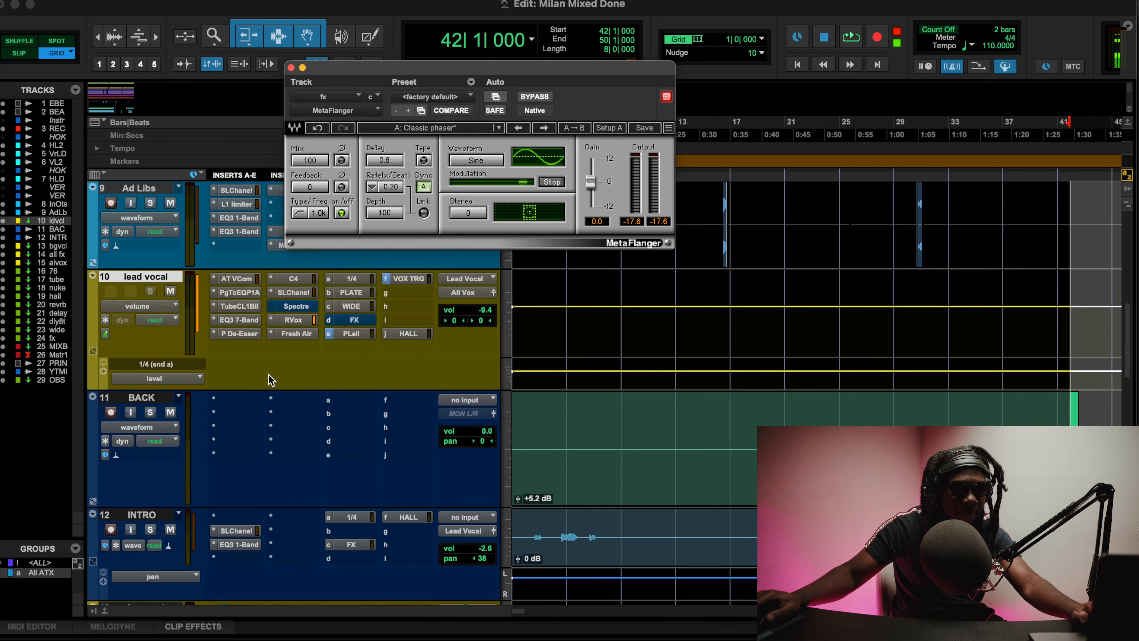
scroll(384, 339, up, 5)
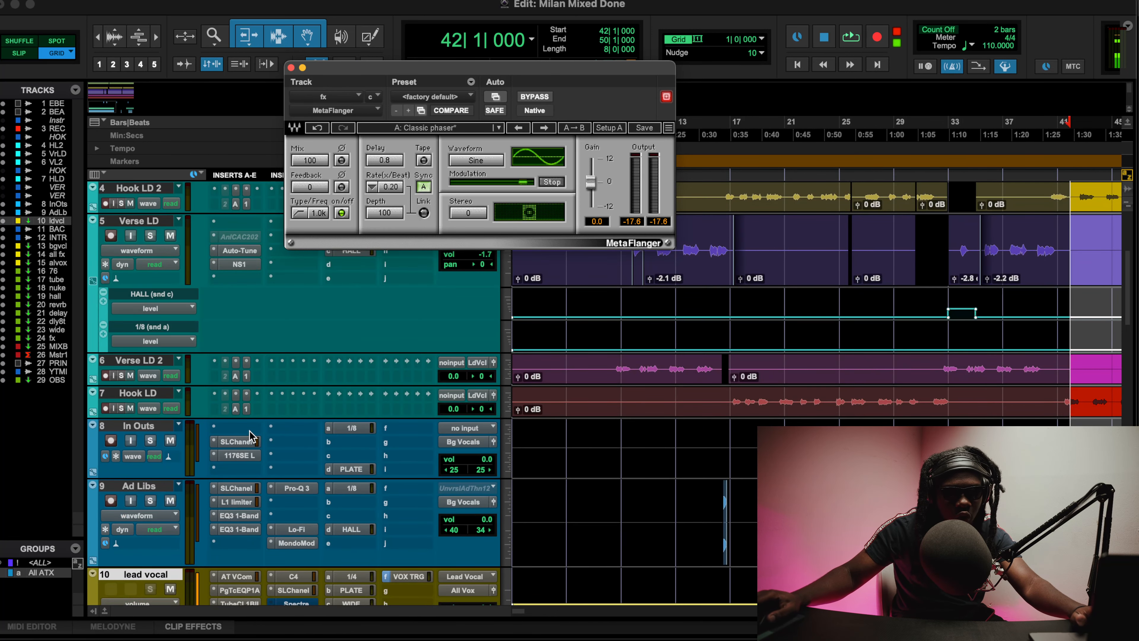
key(space)
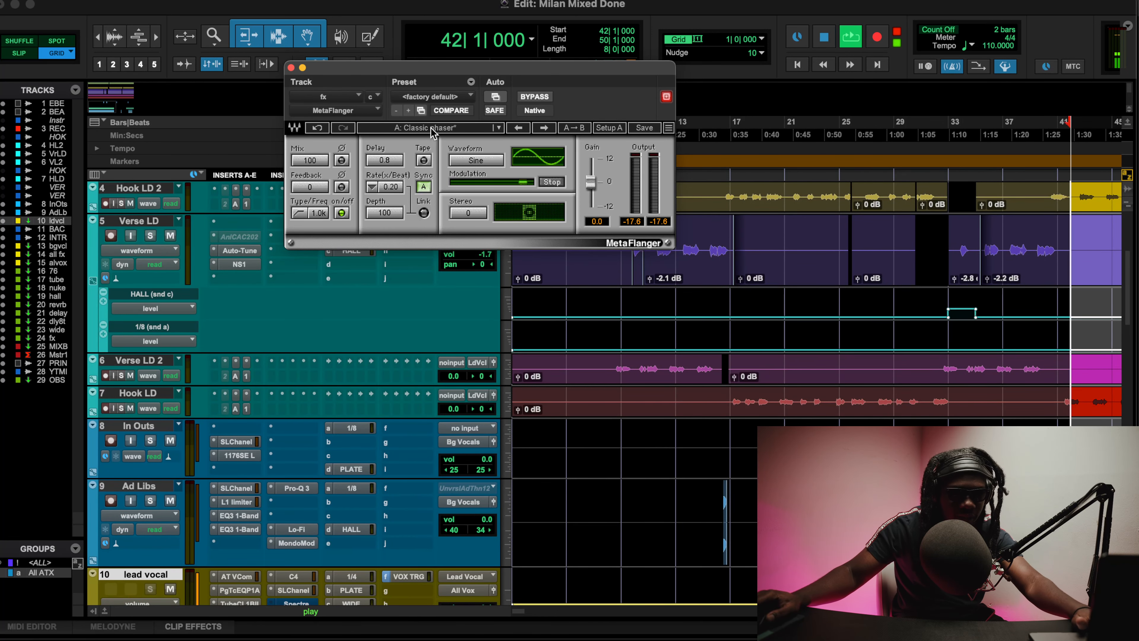
click(433, 128)
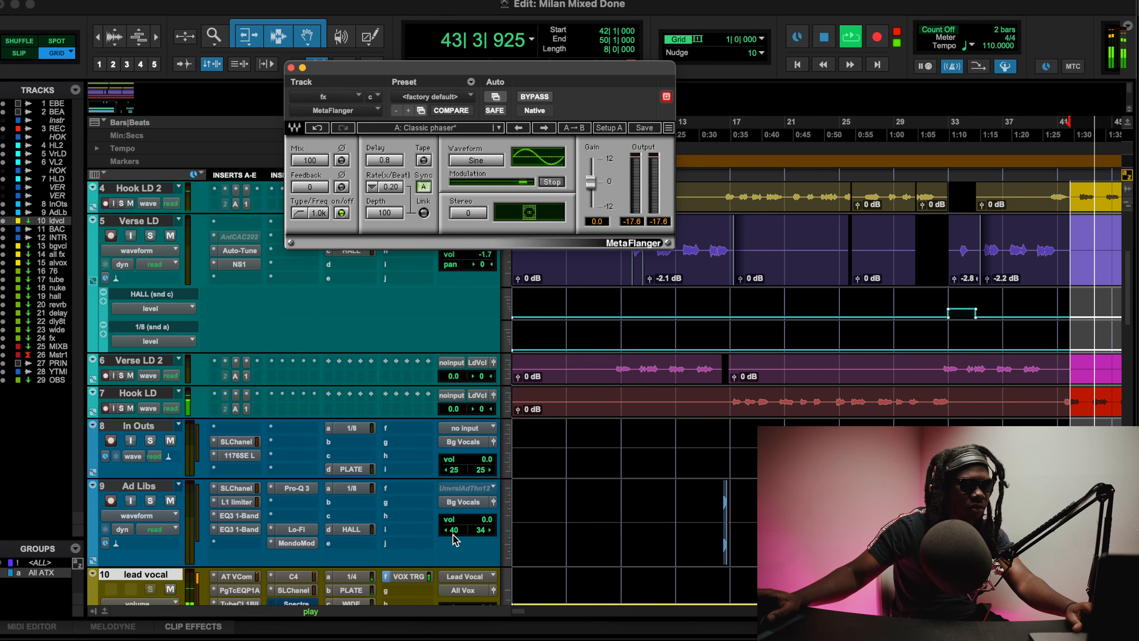
scroll(448, 532, down, 4)
click(367, 479)
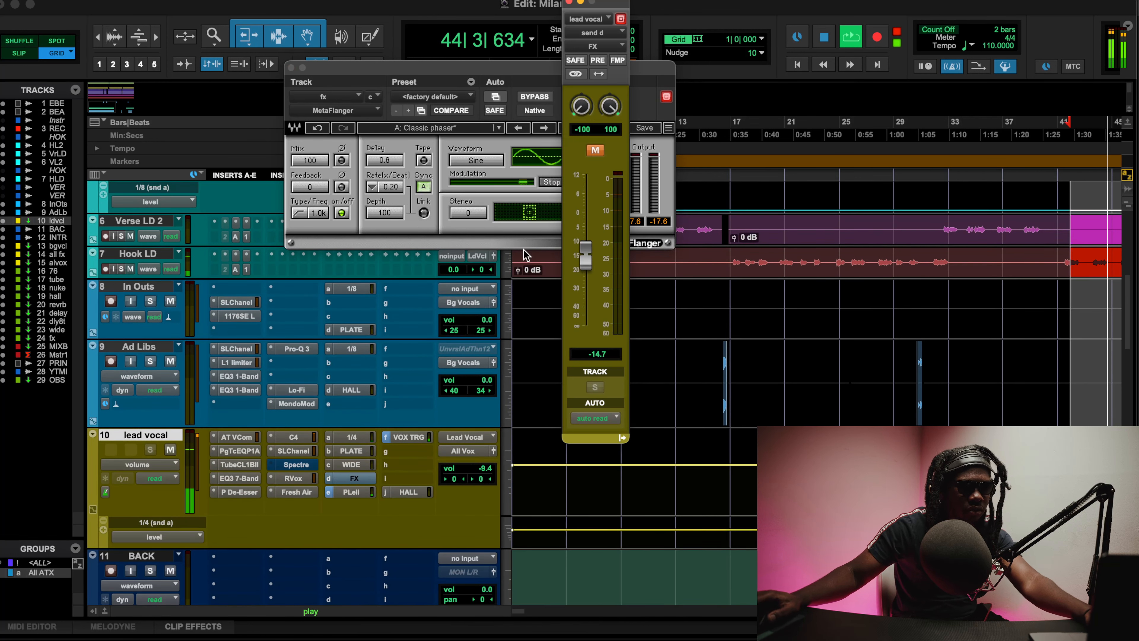
- Compare the lead vocal with and without the FX send during playback, ending with the send unmuted
click(595, 150)
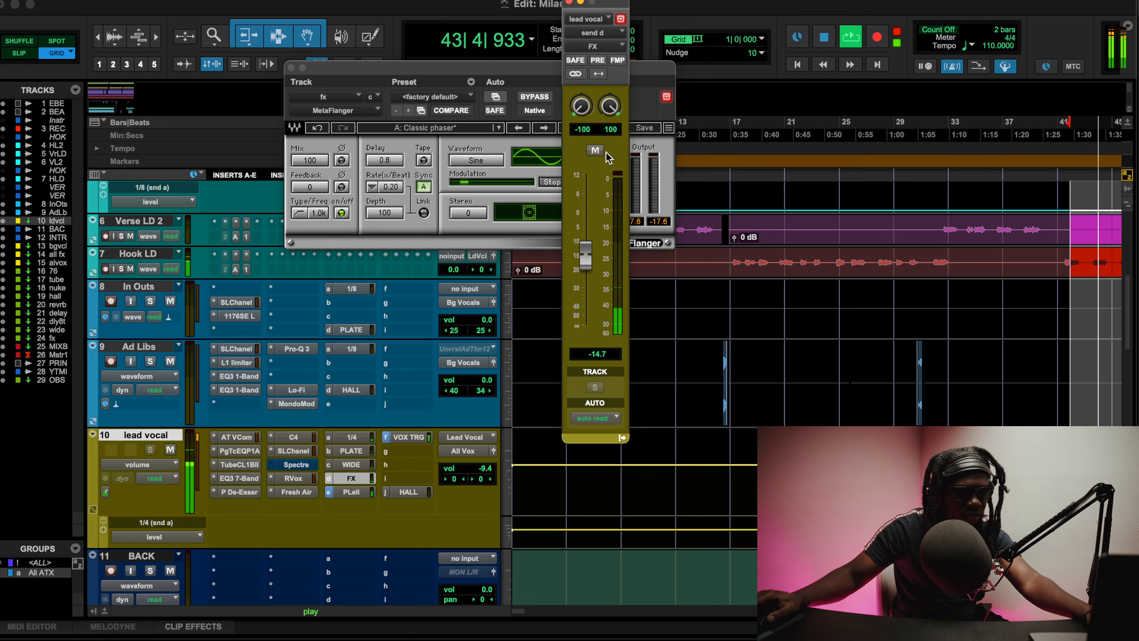
click(595, 149)
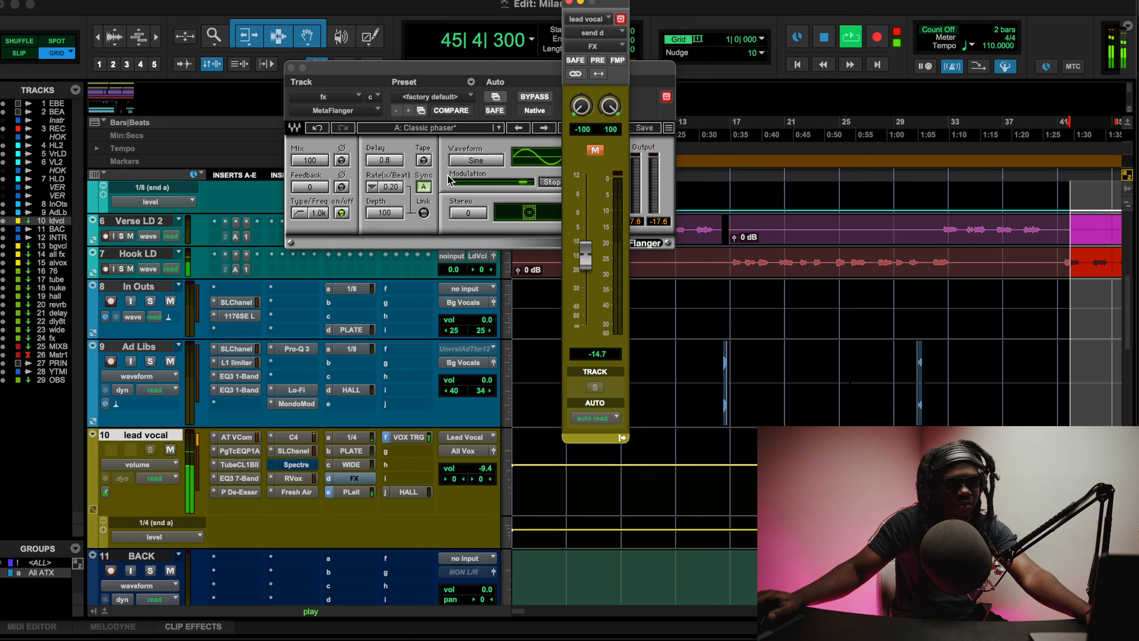
click(595, 150)
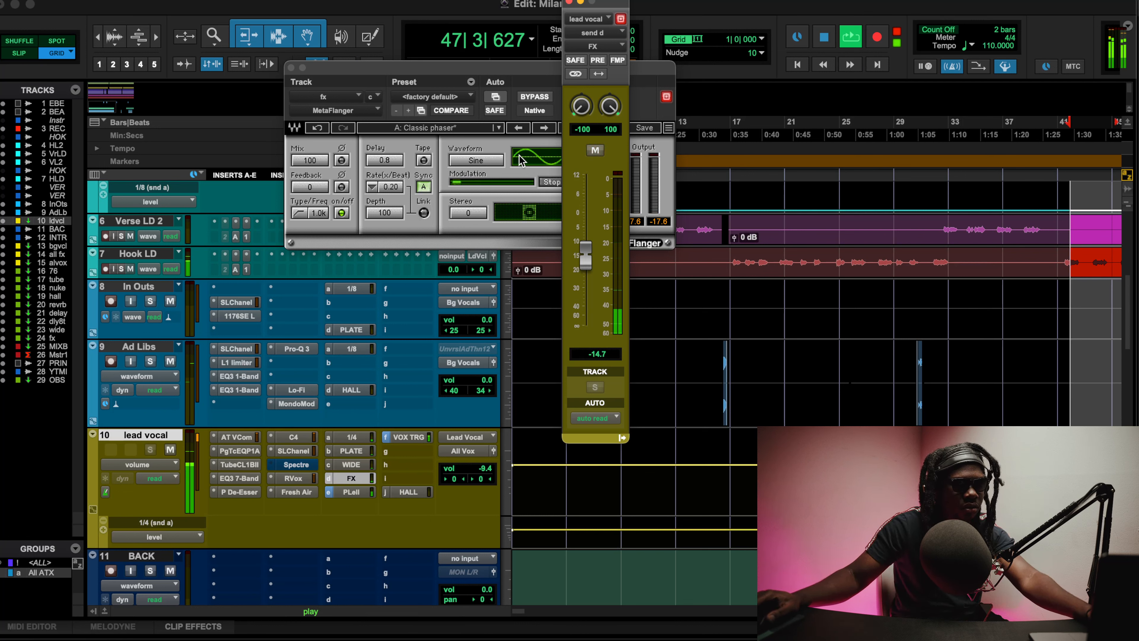
- Set Retune Speed to 8 and Humanize to 9 in the Hook LD track's Auto-Tune, with playback stopped and the plugin closed
click(236, 254)
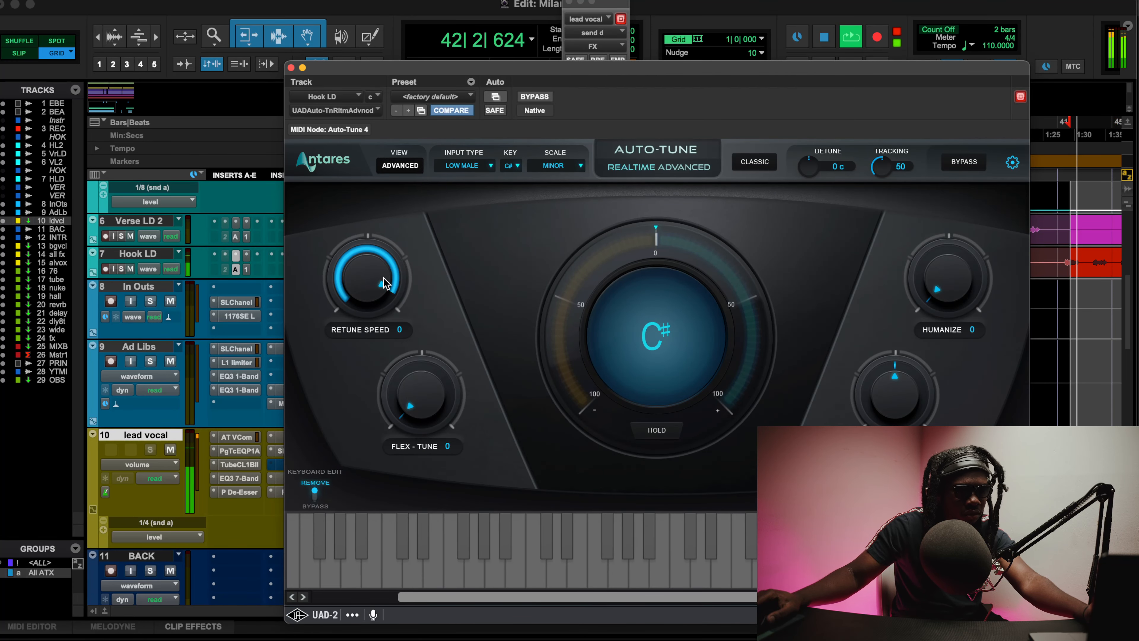
drag(384, 278, 392, 313)
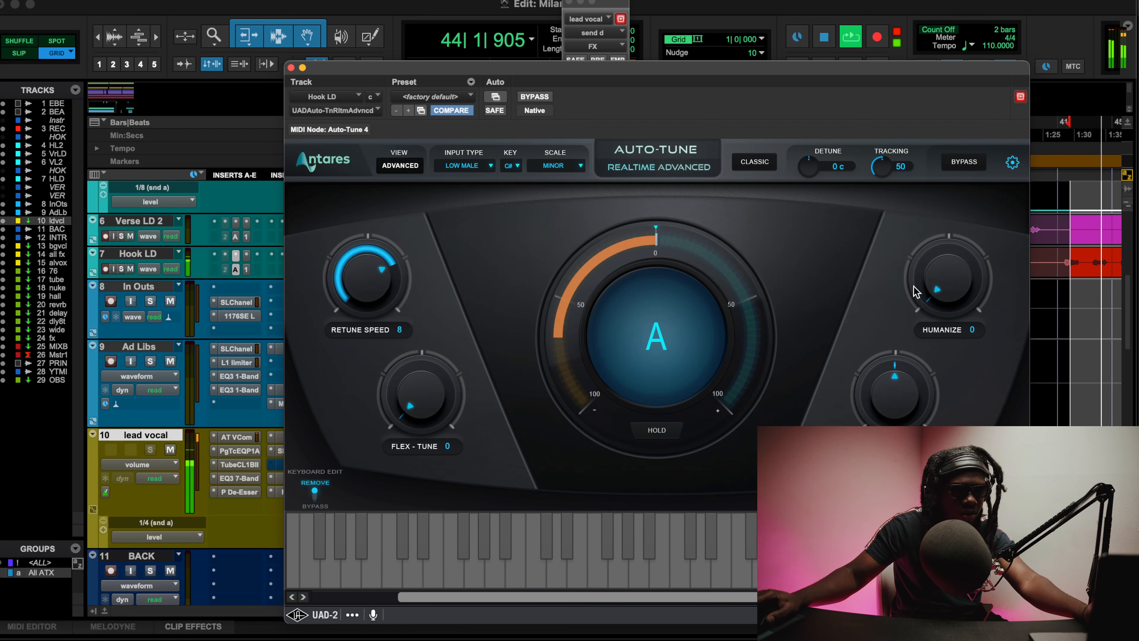
drag(916, 292, 929, 279)
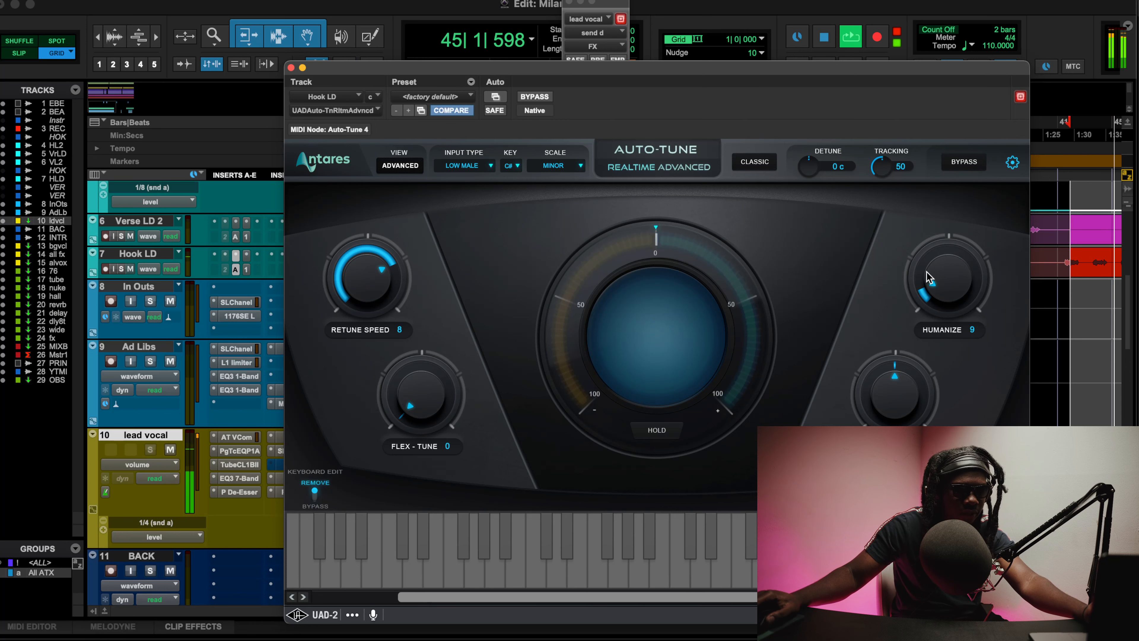
click(291, 68)
key(space)
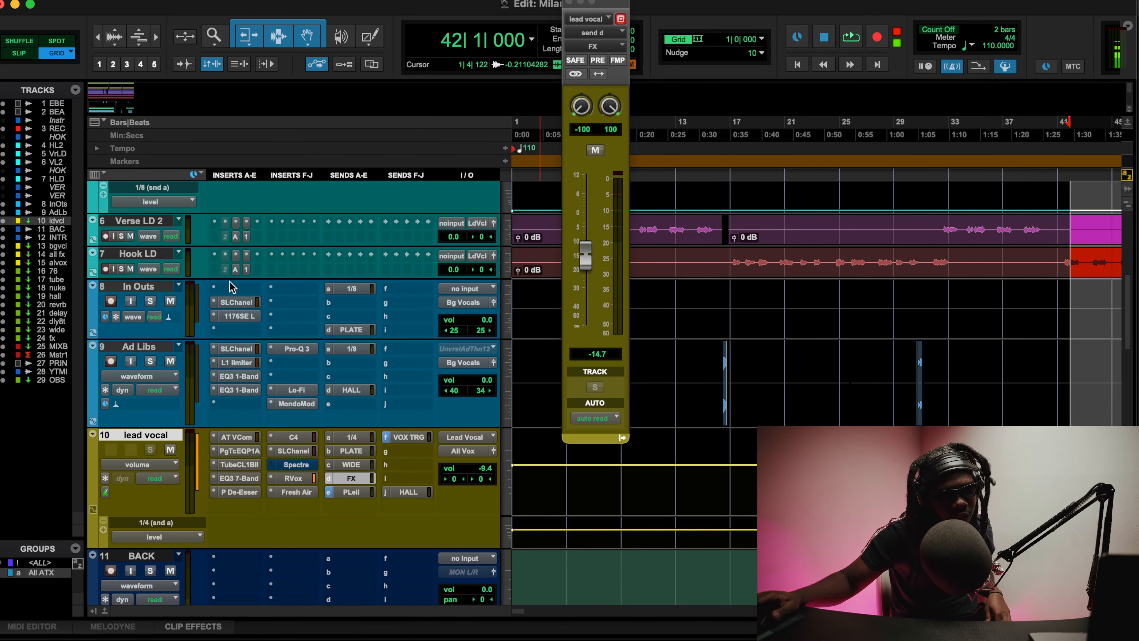
click(236, 269)
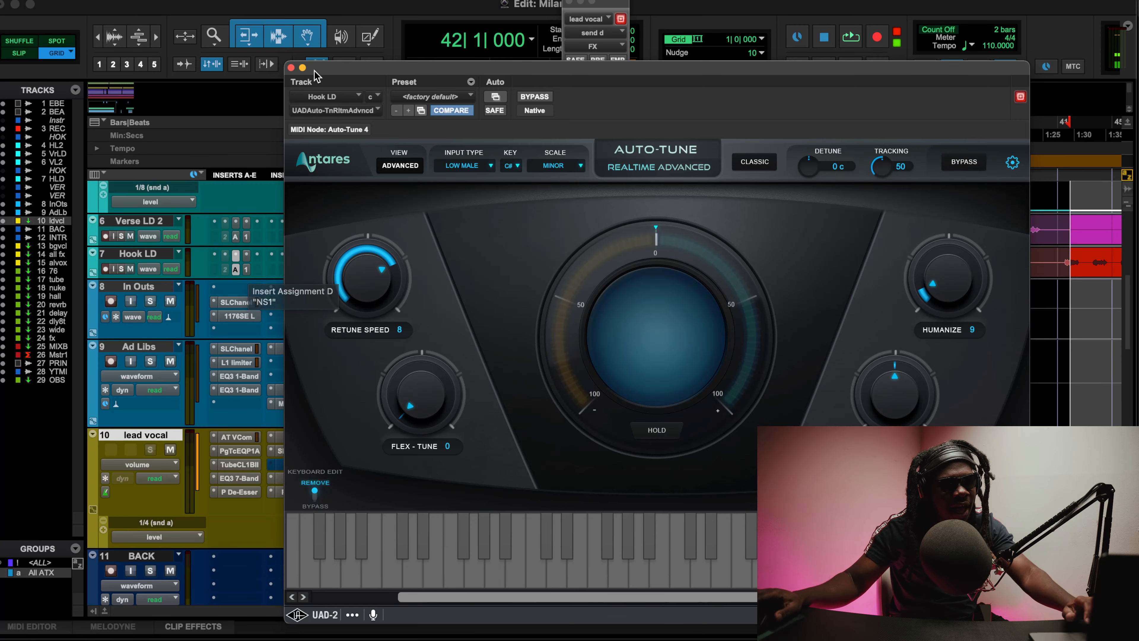
click(290, 68)
- On the fx track, bypass the MetaFlanger insert and take the Voce Spin insert out of bypass
scroll(299, 279, down, 15)
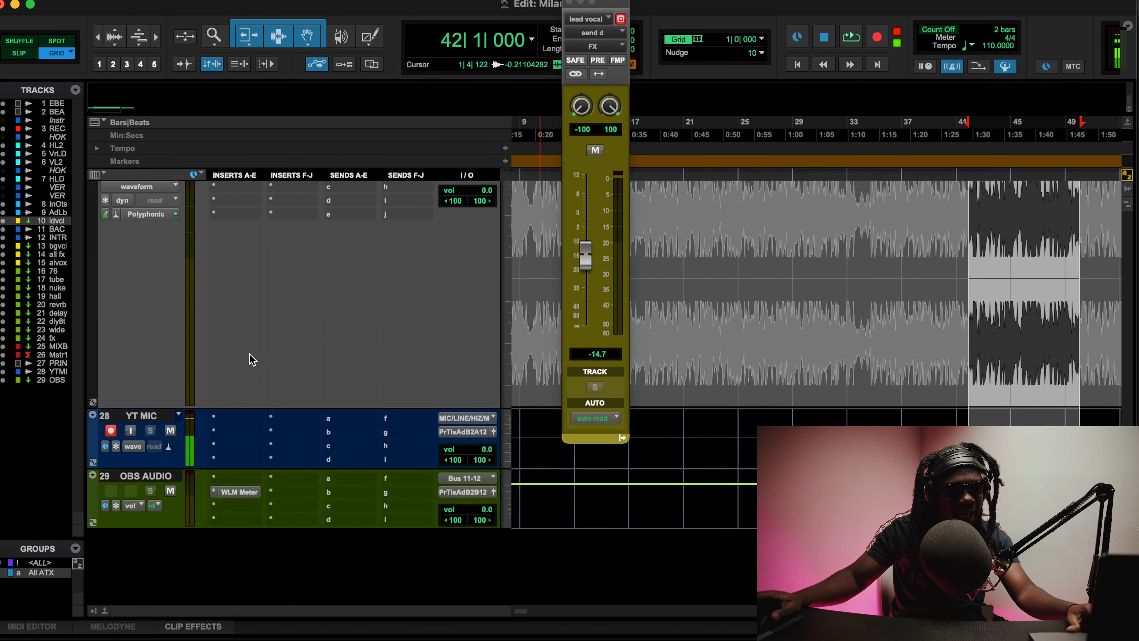
scroll(250, 356, up, 5)
scroll(266, 323, up, 2)
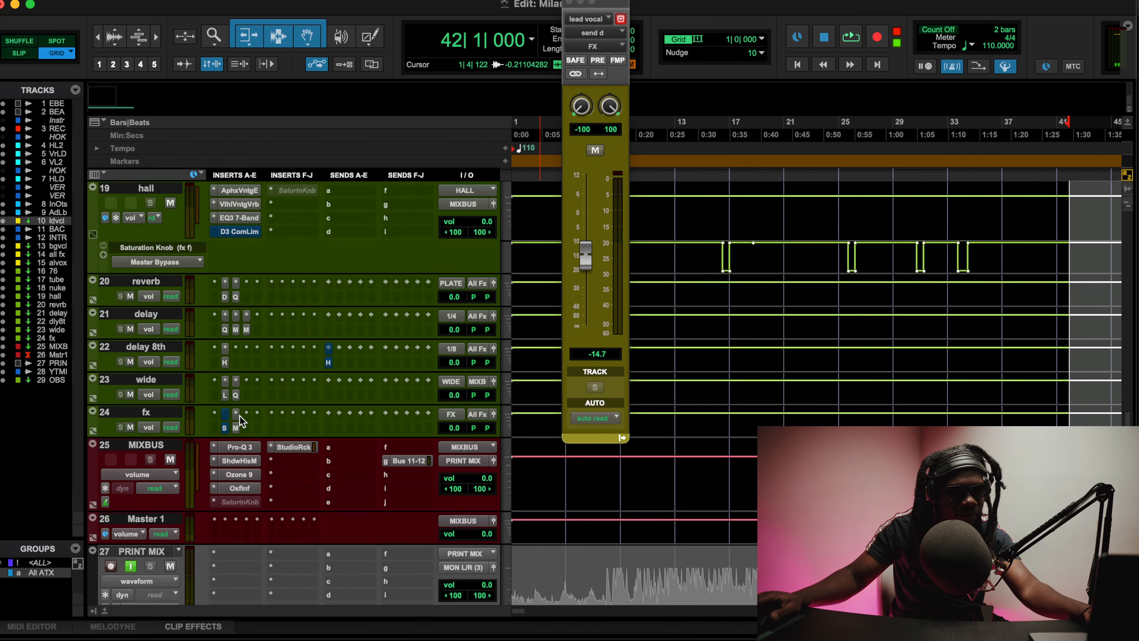
click(224, 427)
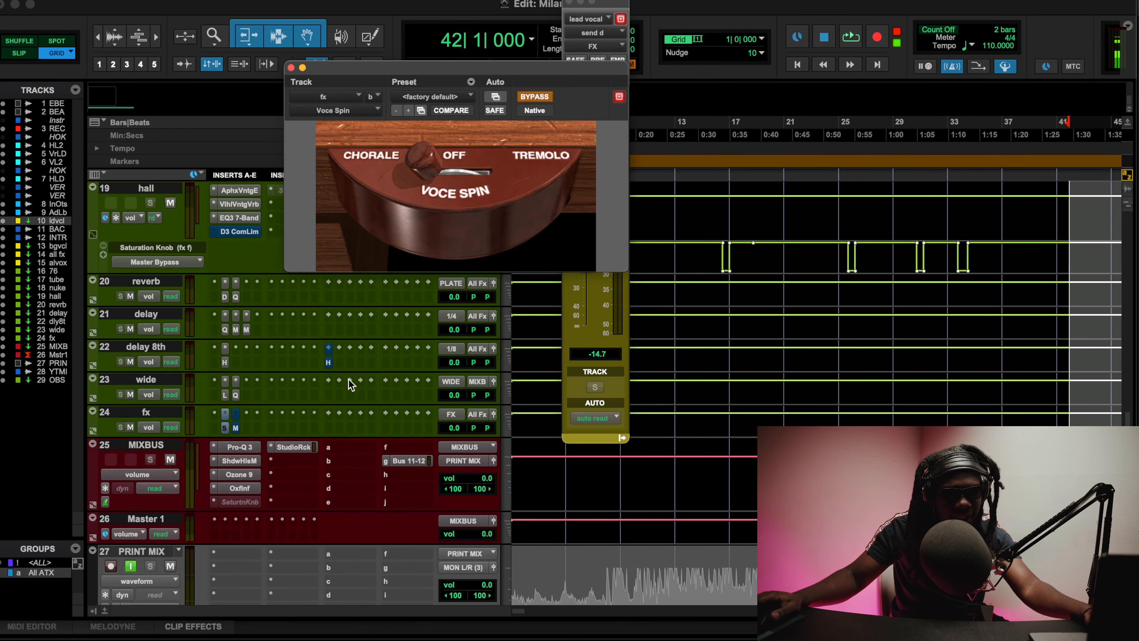
click(554, 97)
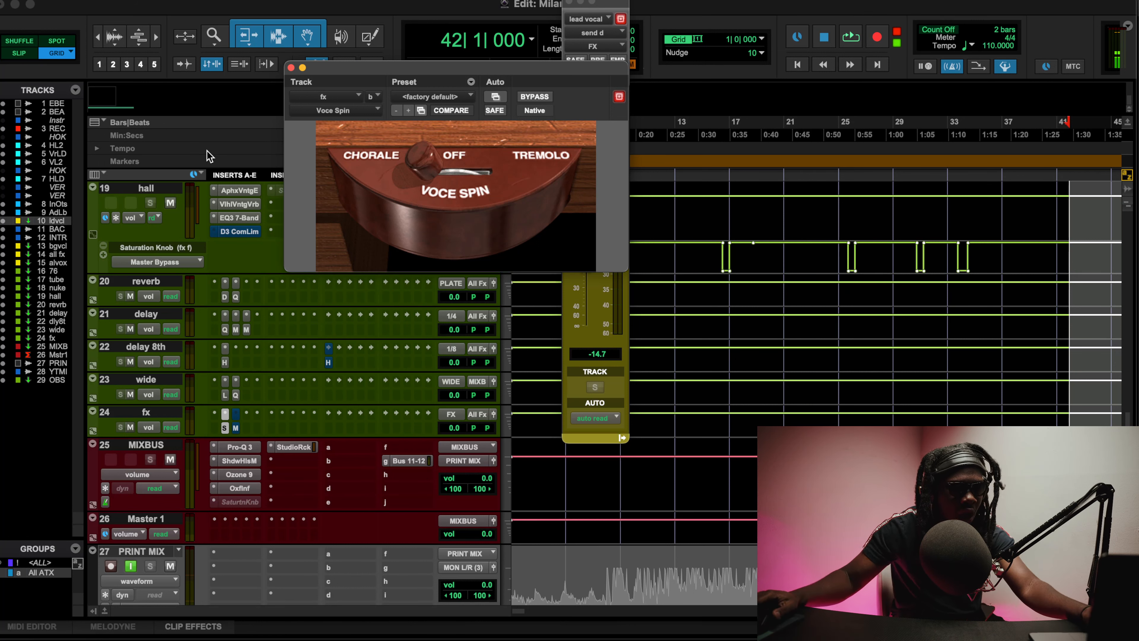
- Open the MetaFlanger insert on the delay track and leave it active
click(244, 329)
click(246, 330)
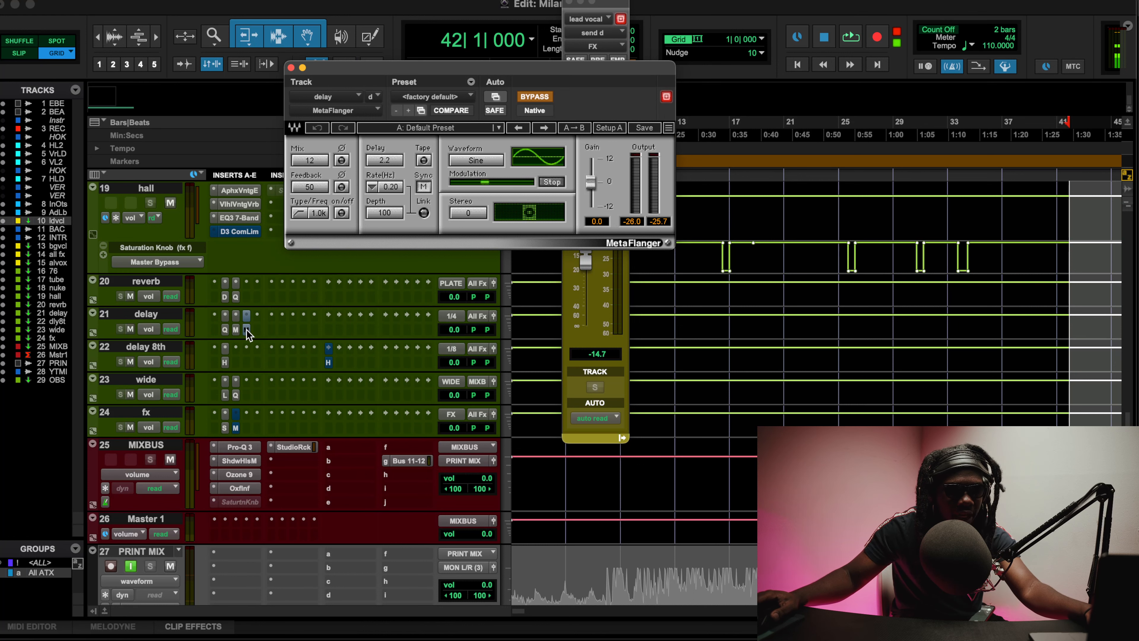
click(233, 330)
click(233, 329)
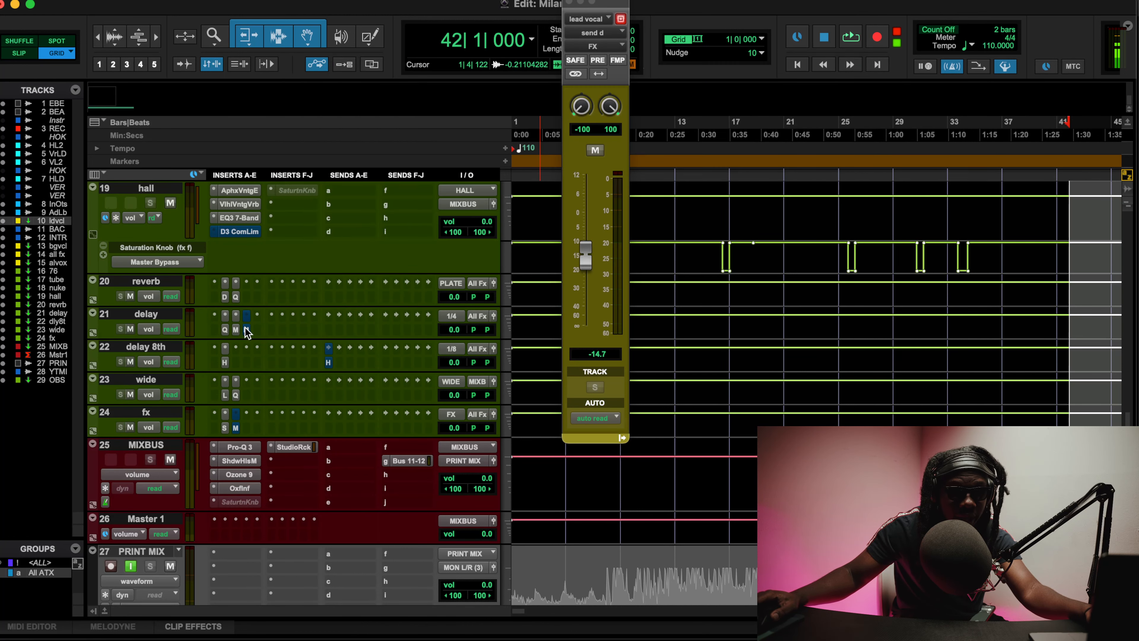
click(246, 329)
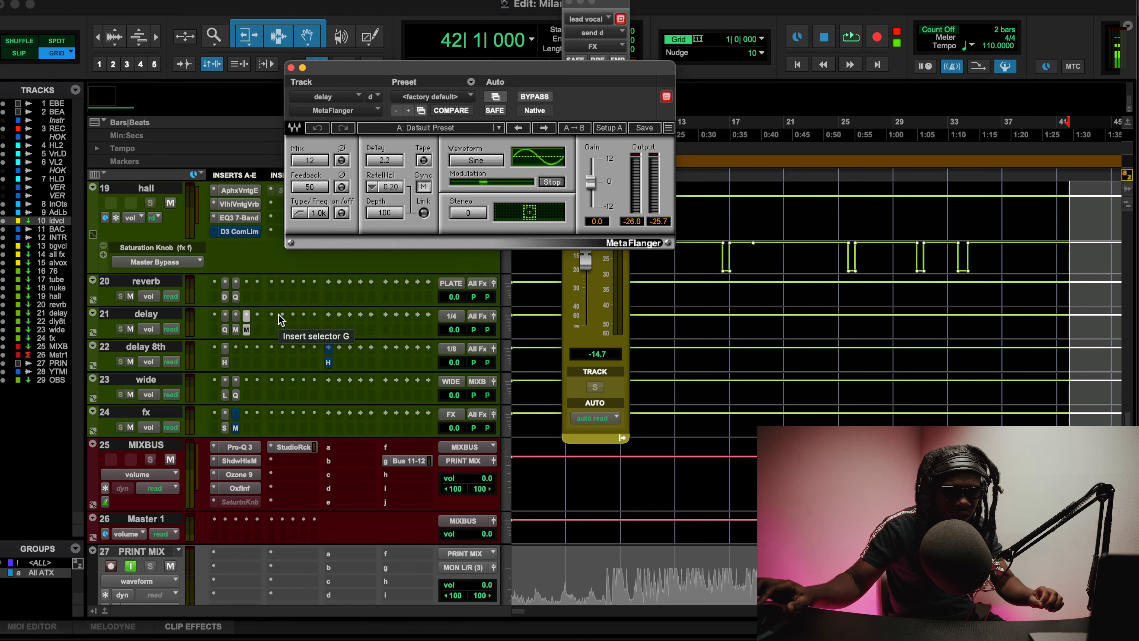
- Play the looped hook and compare the delay with its MetaFlanger active and bypassed, ending with it active
key(space)
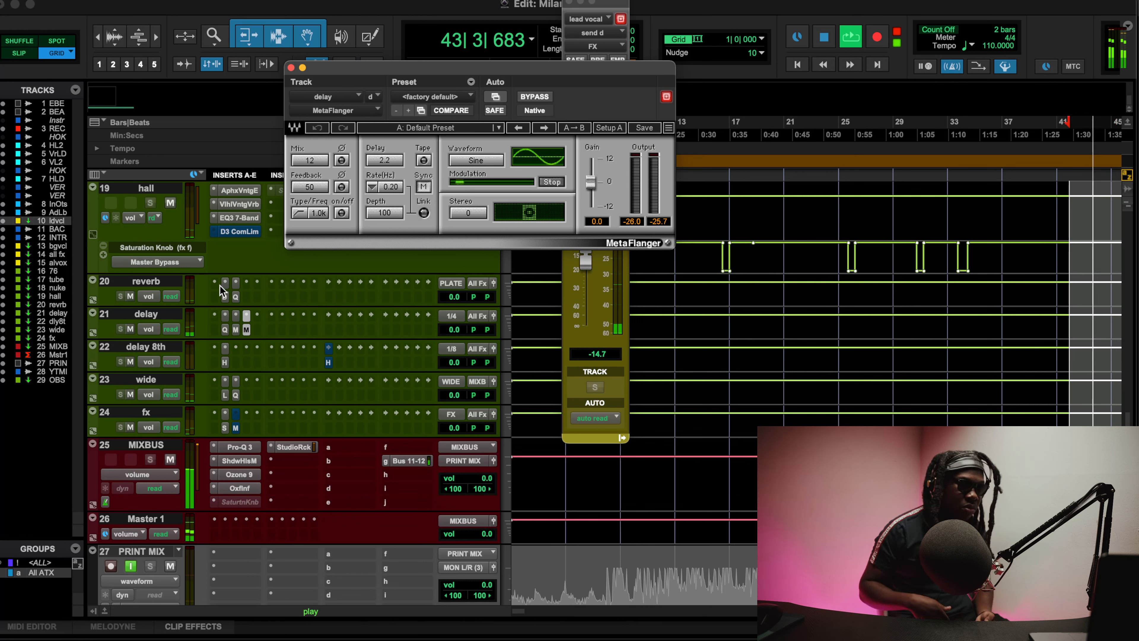
click(535, 97)
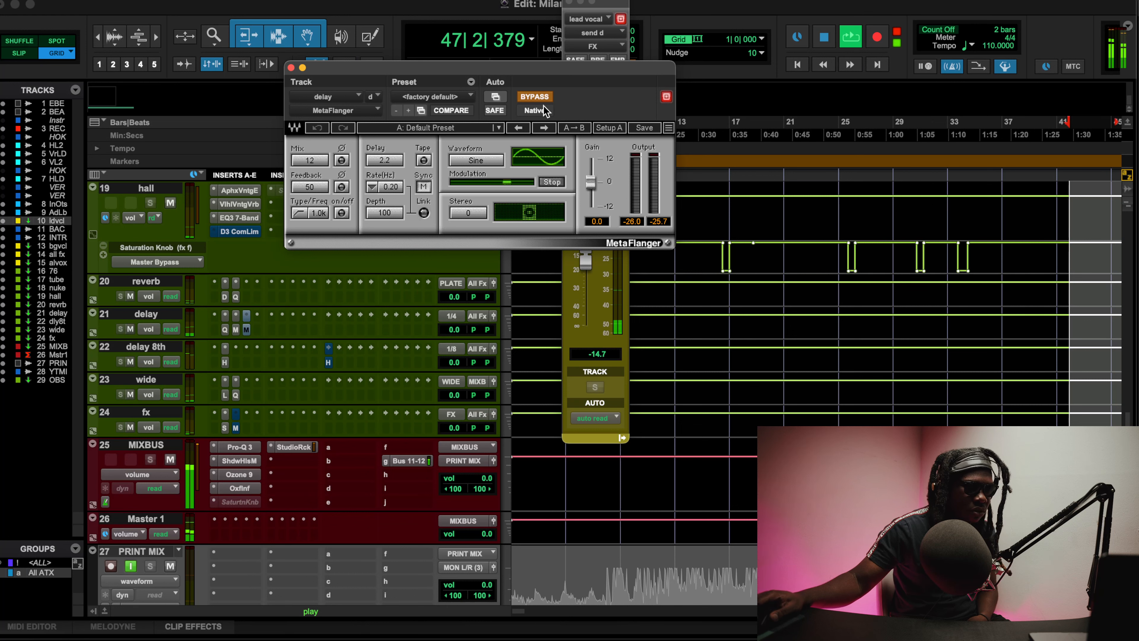
click(539, 97)
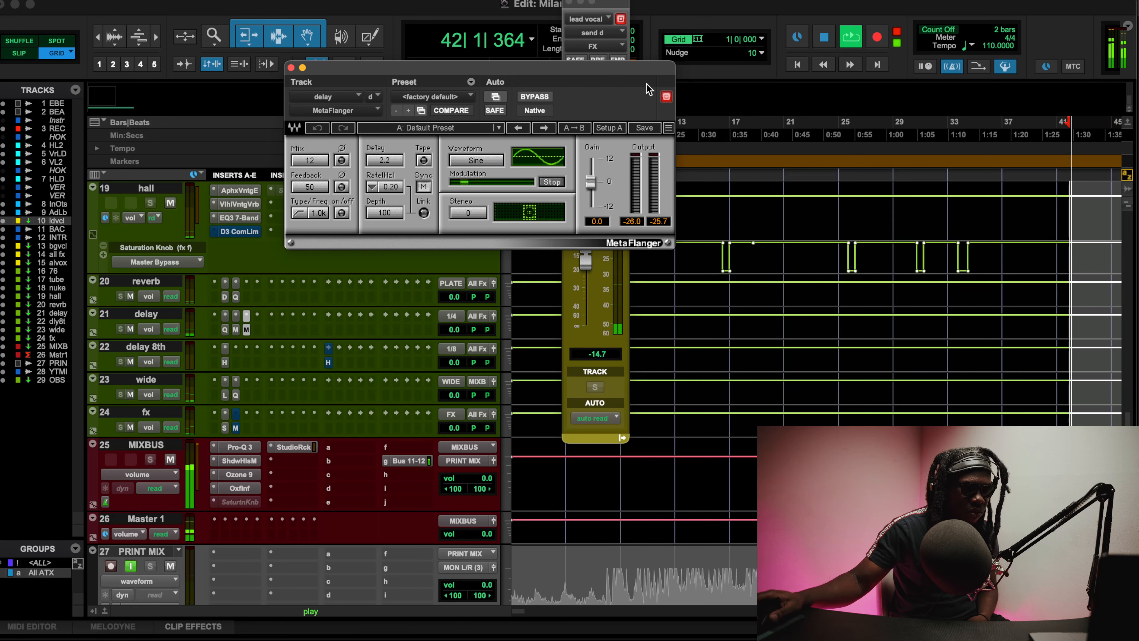
key(space)
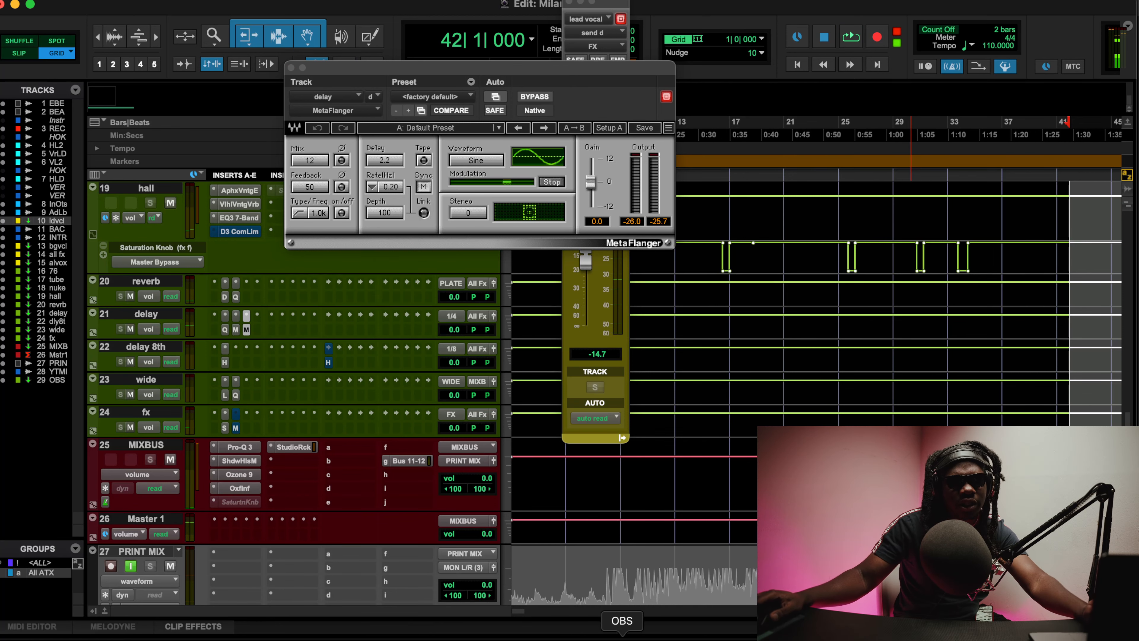
- Switch to OBS
click(623, 633)
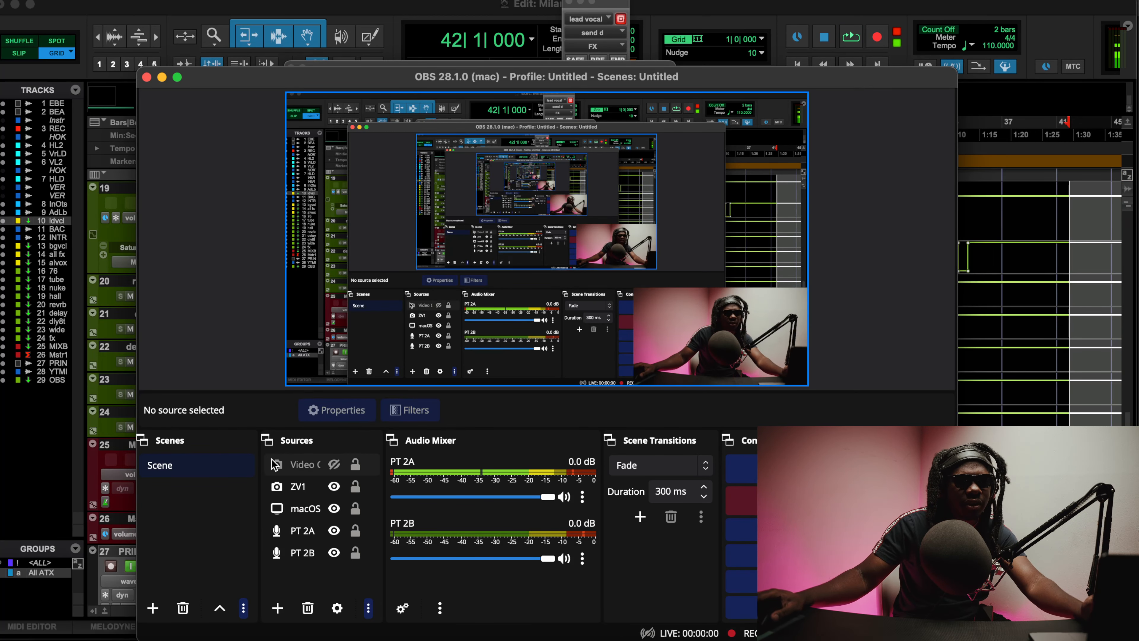